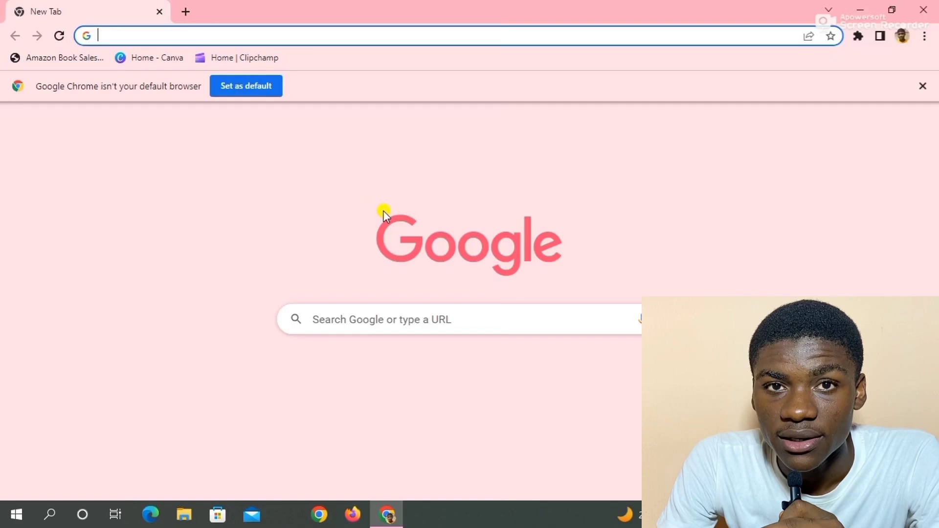
# Rerun the 'imyfone d.back for android' Google search from recent searches and scroll the results.
pyautogui.click(384, 323)
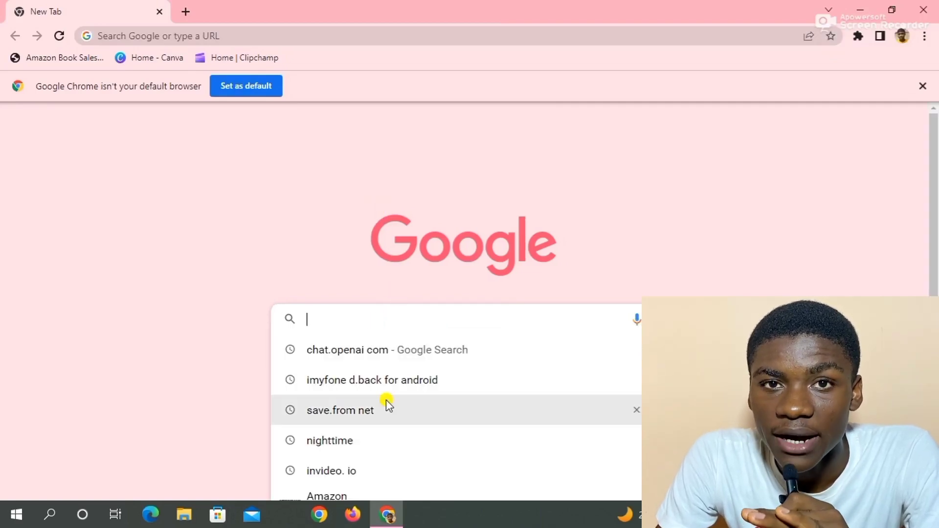
pyautogui.click(381, 380)
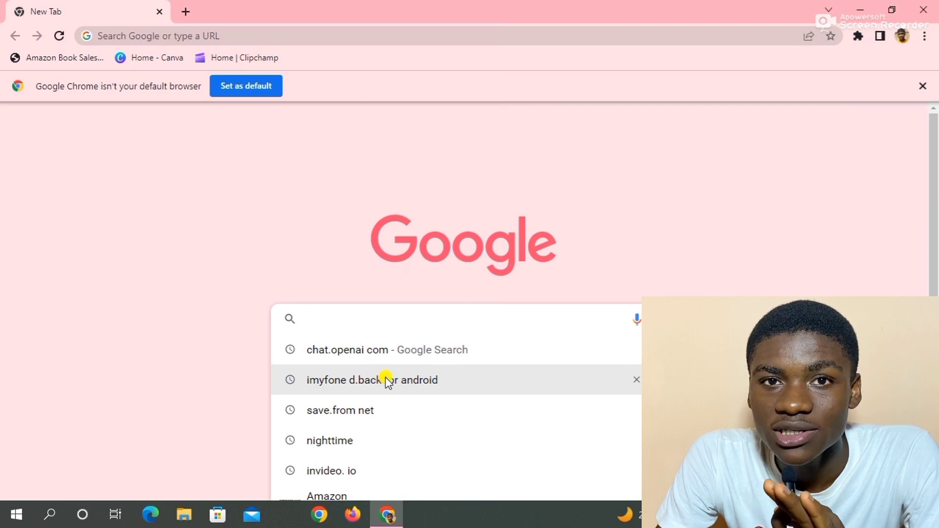
pyautogui.click(454, 381)
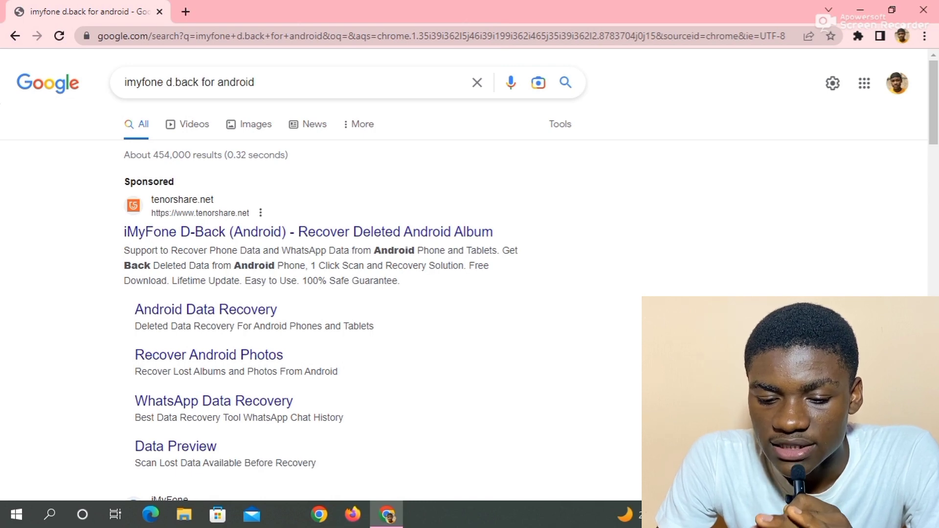
pyautogui.scroll(-2, 464, 284)
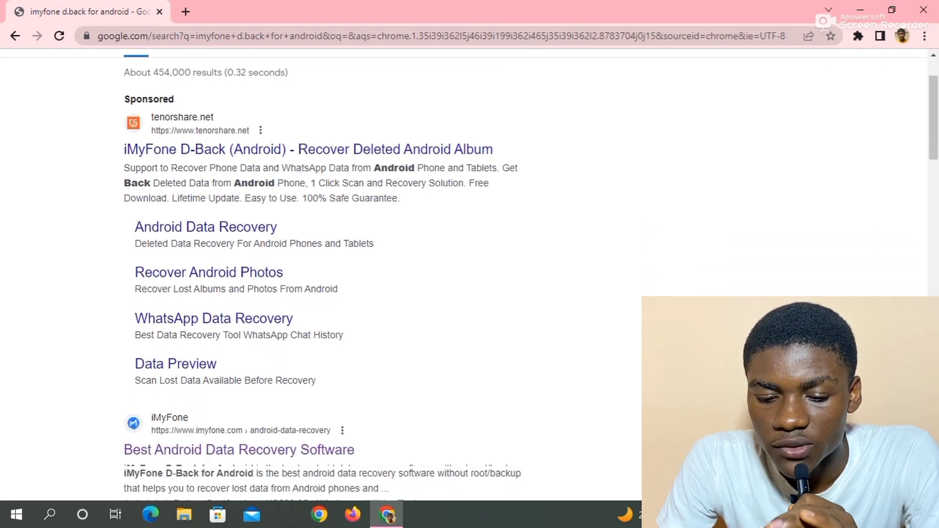
pyautogui.scroll(-3, 464, 283)
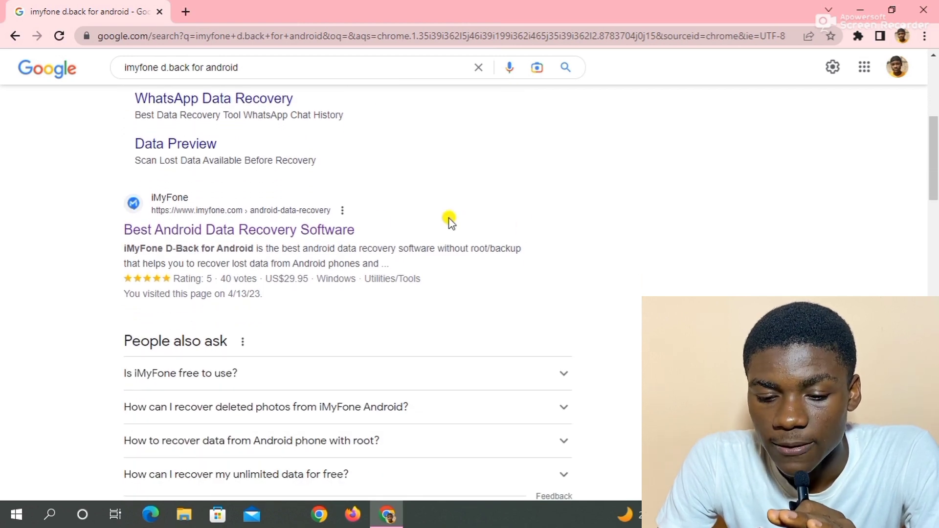
# Open the iMyFone Android recovery page, scroll to Free Download and Buy Now, then close the browser.
pyautogui.click(327, 231)
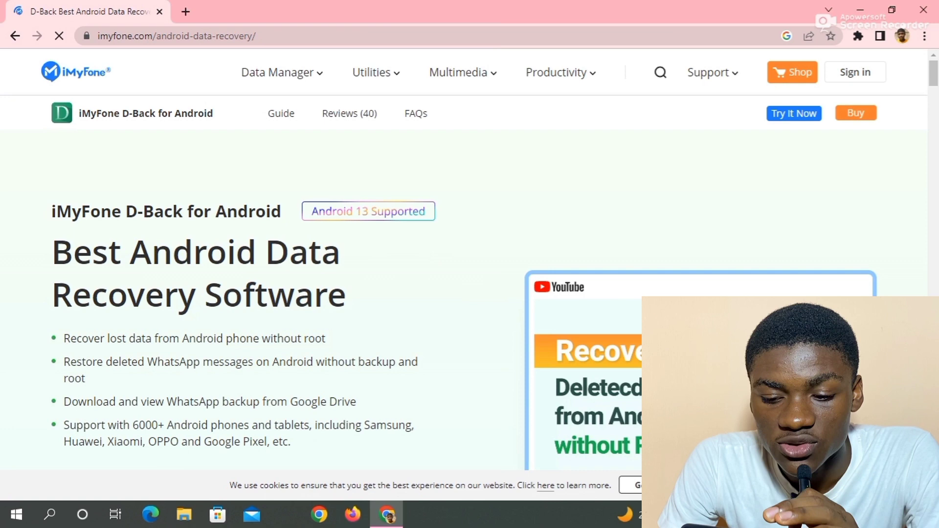
pyautogui.scroll(-2, 463, 265)
pyautogui.scroll(-1, 464, 265)
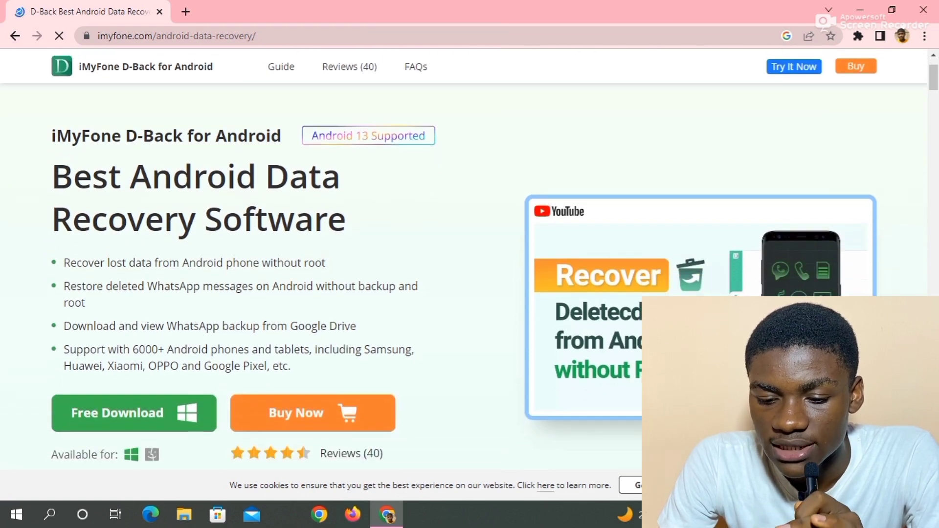
pyautogui.scroll(-2, 464, 264)
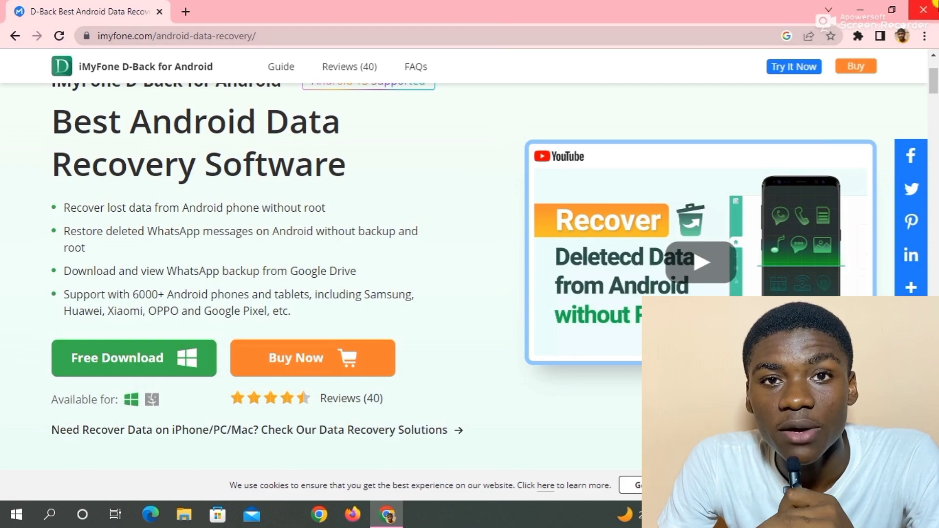
pyautogui.click(928, 4)
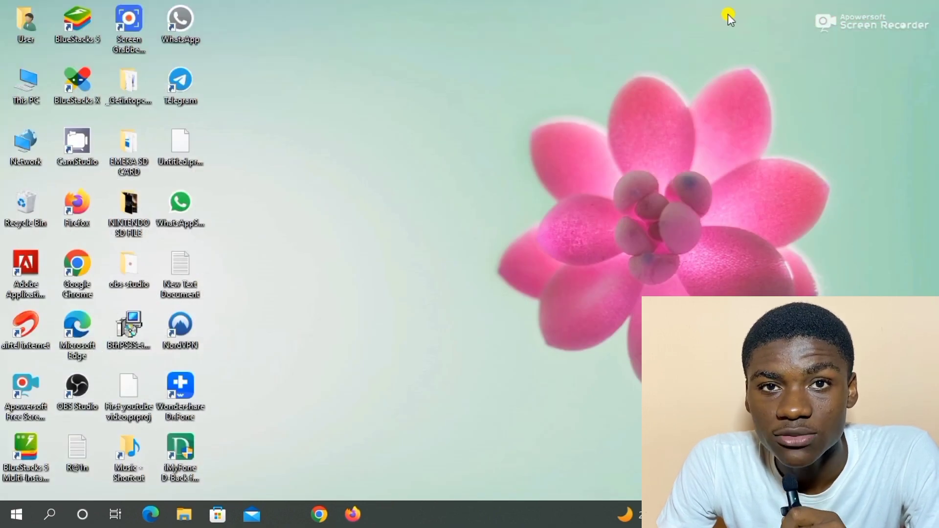
# Launch iMyFone D-Back from its desktop shortcut.
pyautogui.click(177, 454)
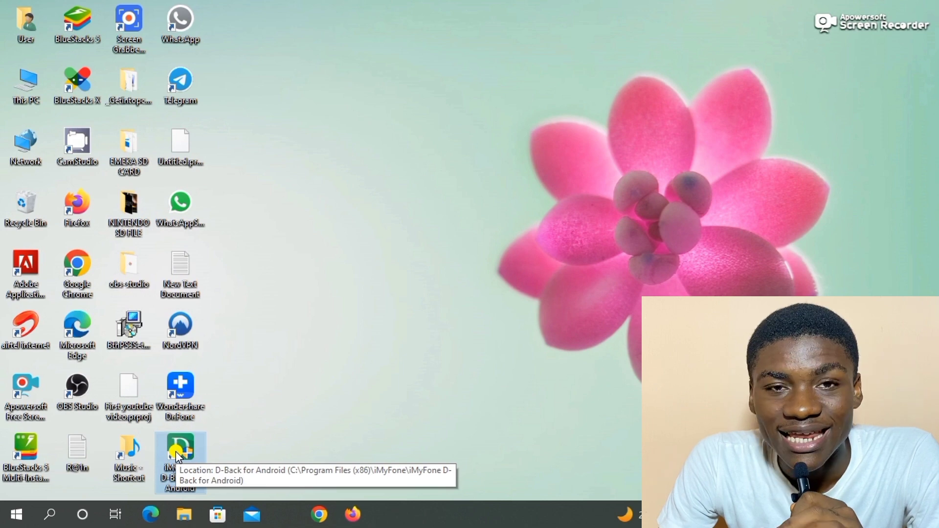
pyautogui.click(367, 352)
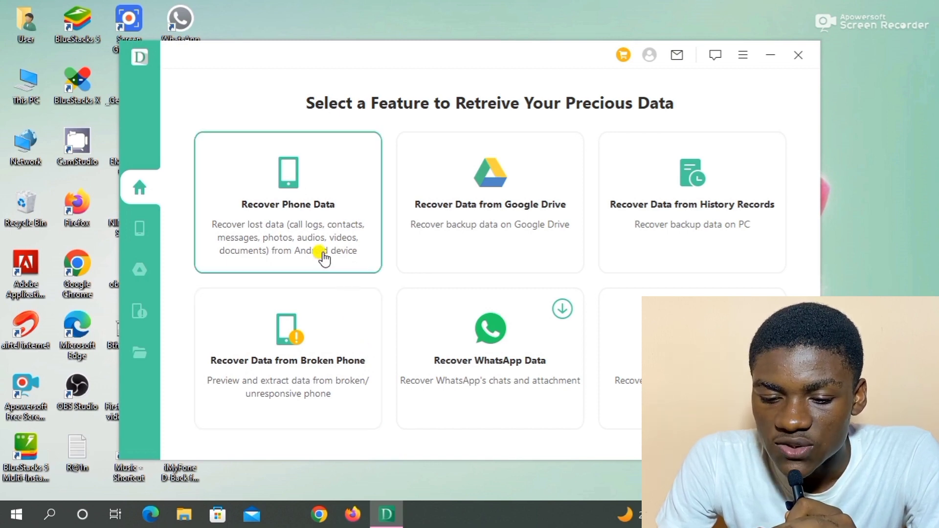
# Choose Recover Phone Data and tick the MTP/PTP mode confirmation checkbox.
pyautogui.click(315, 190)
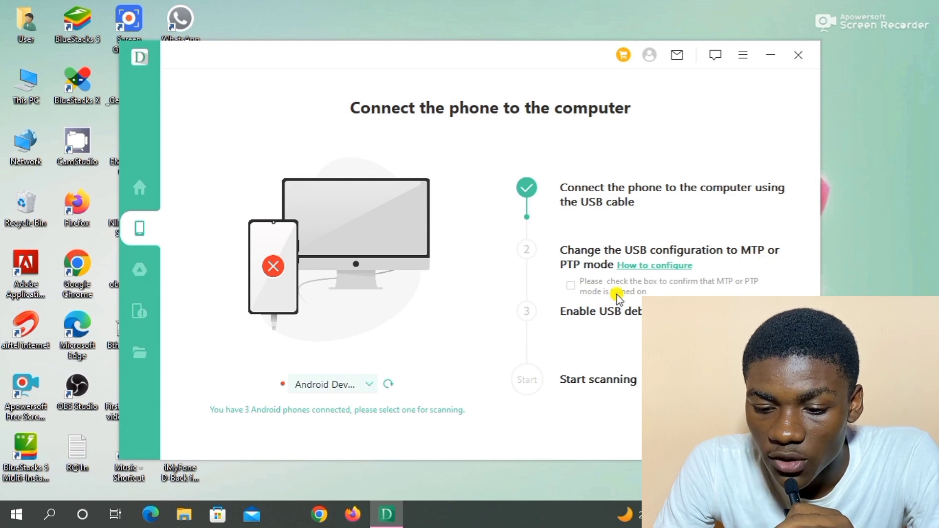
pyautogui.click(571, 285)
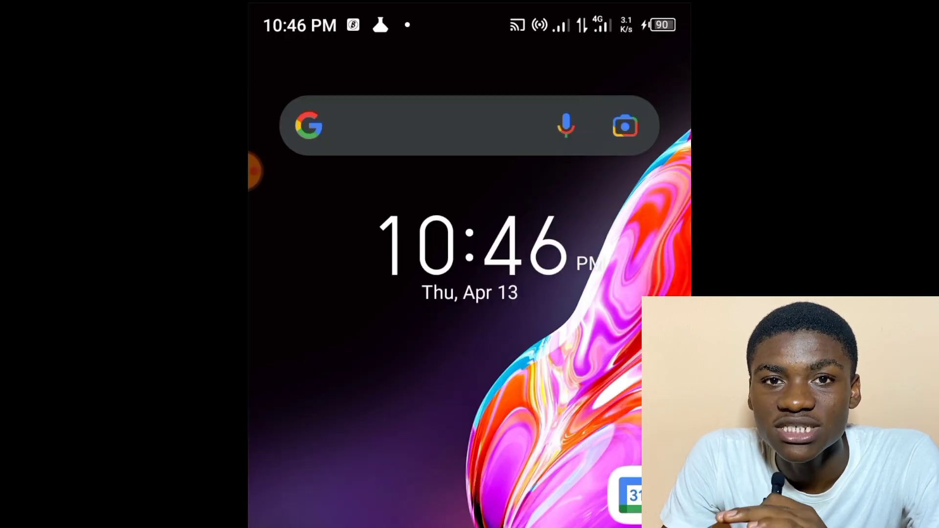
# Change the phone's USB connection from No data transfer to PTP via the notification shade.
pyautogui.moveTo(469, 9); pyautogui.dragTo(470, 293)
pyautogui.scroll(-5, 470, 264)
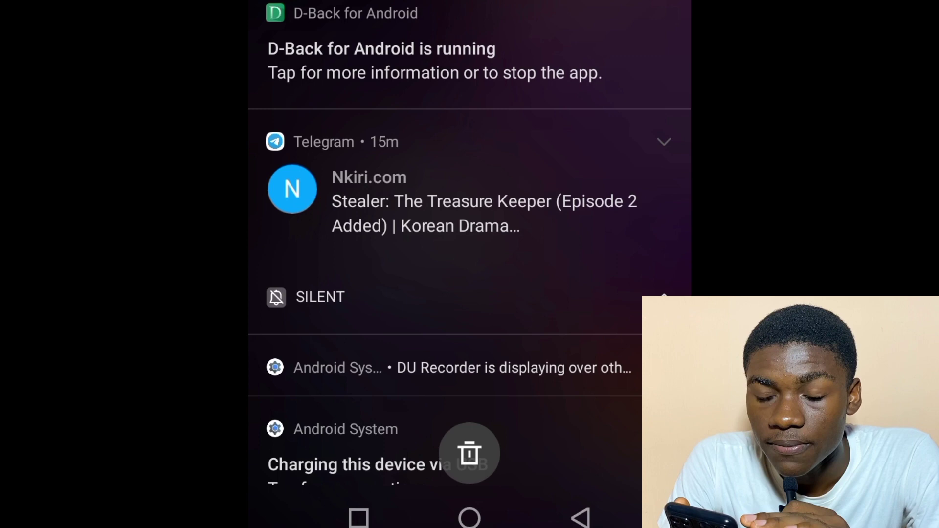
pyautogui.scroll(-3, 470, 264)
pyautogui.click(377, 397)
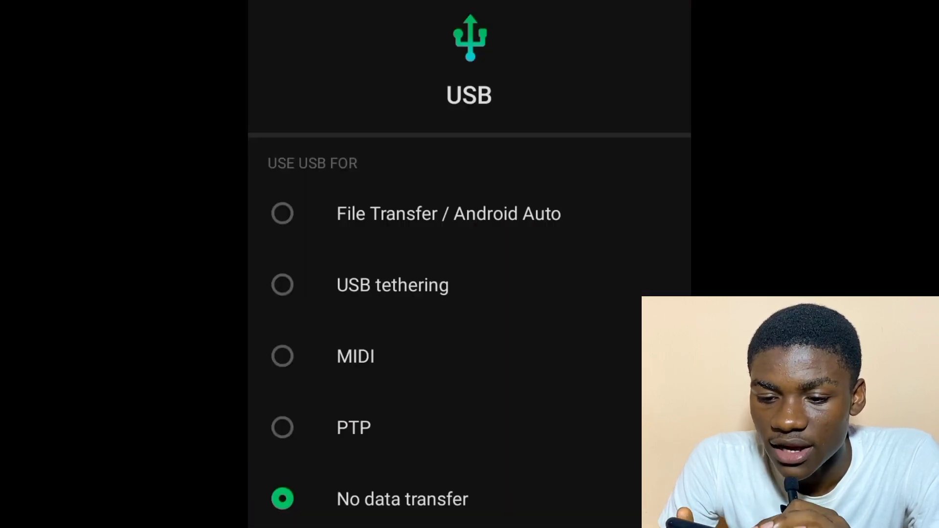
pyautogui.click(354, 428)
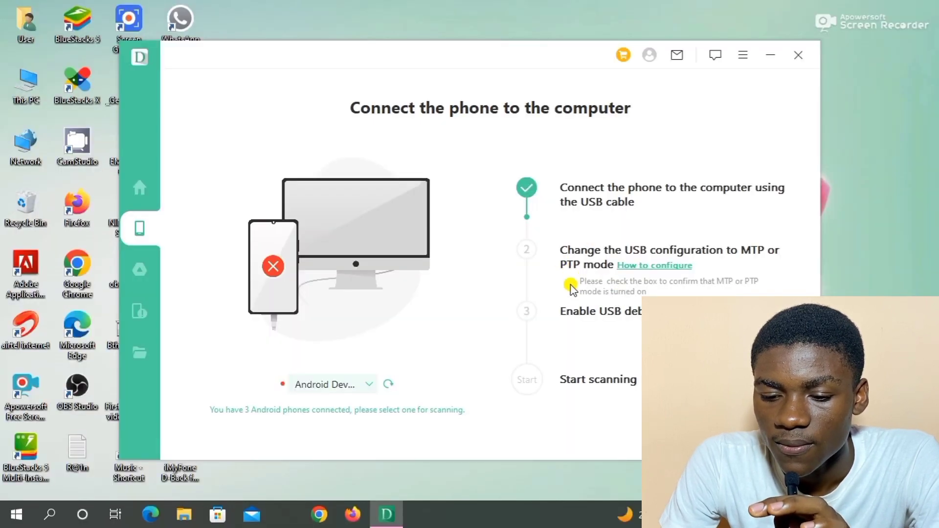
# Tick the step 2 checkbox confirming the phone is in MTP or PTP mode.
pyautogui.click(570, 286)
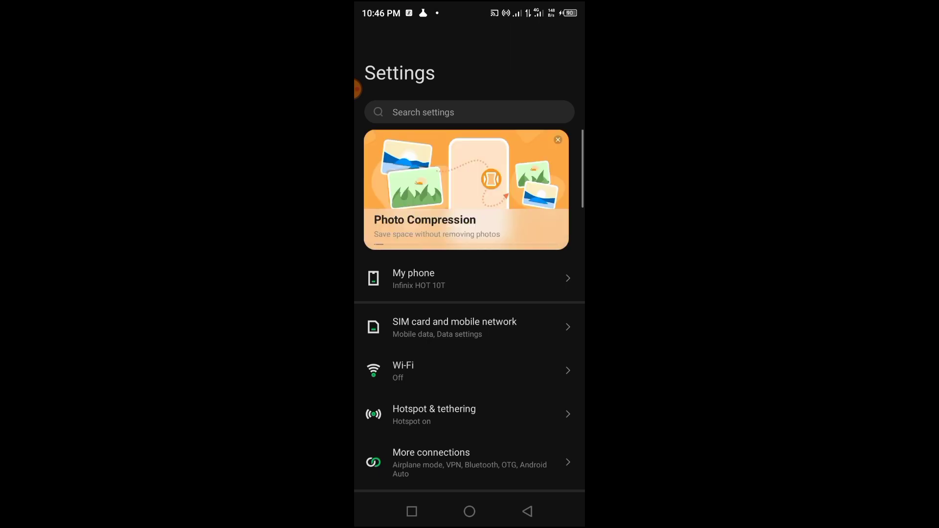
# Tap Build number six times on the My phone page to unlock developer mode, then return to Settings.
pyautogui.click(419, 279)
pyautogui.scroll(-3, 469, 294)
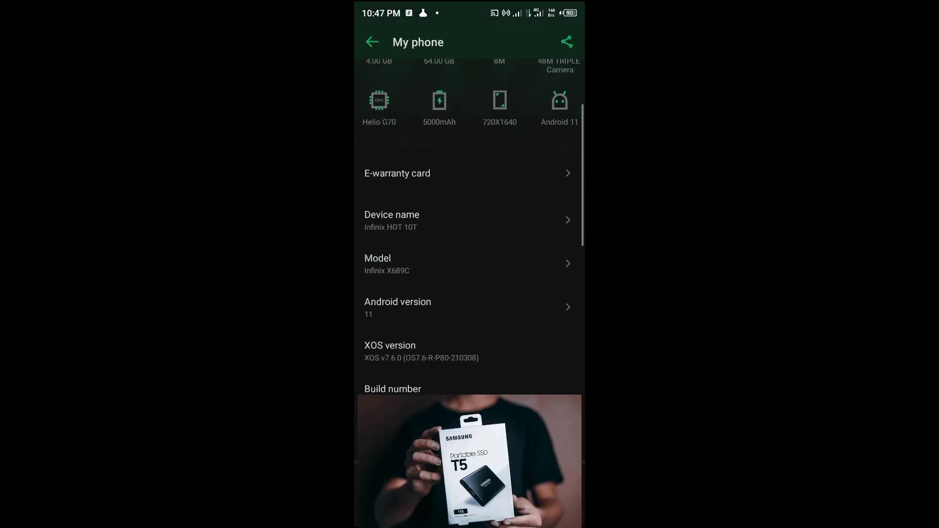
pyautogui.scroll(-2, 470, 221)
pyautogui.click(428, 324)
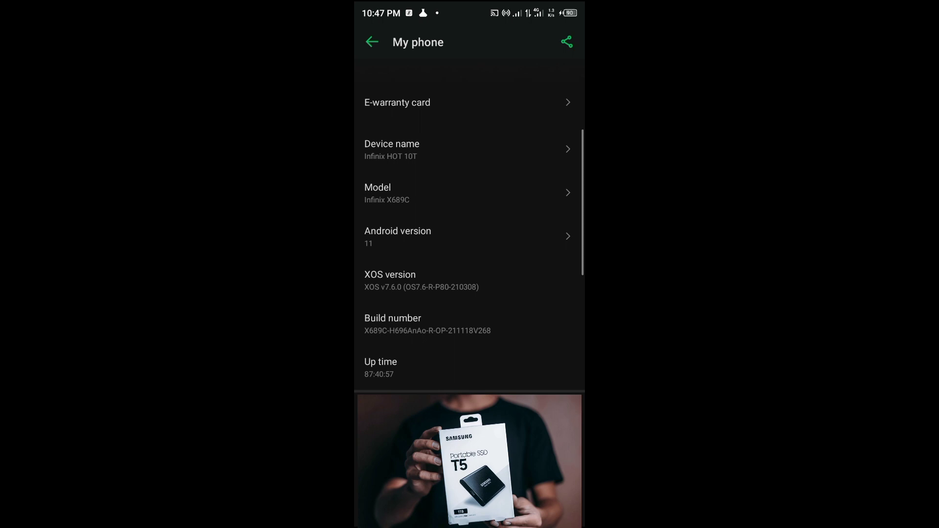
pyautogui.click(428, 324)
pyautogui.click(428, 324)
pyautogui.click(428, 324)
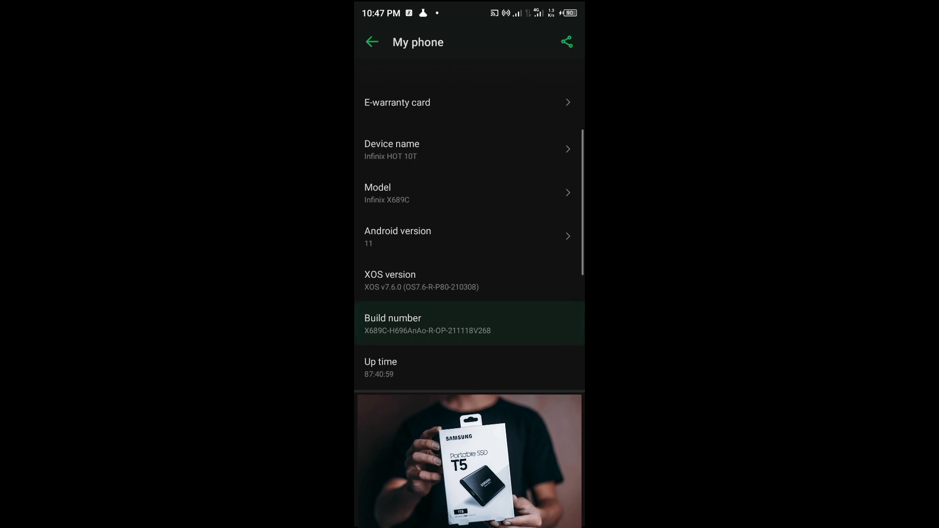
pyautogui.click(428, 324)
pyautogui.click(428, 324)
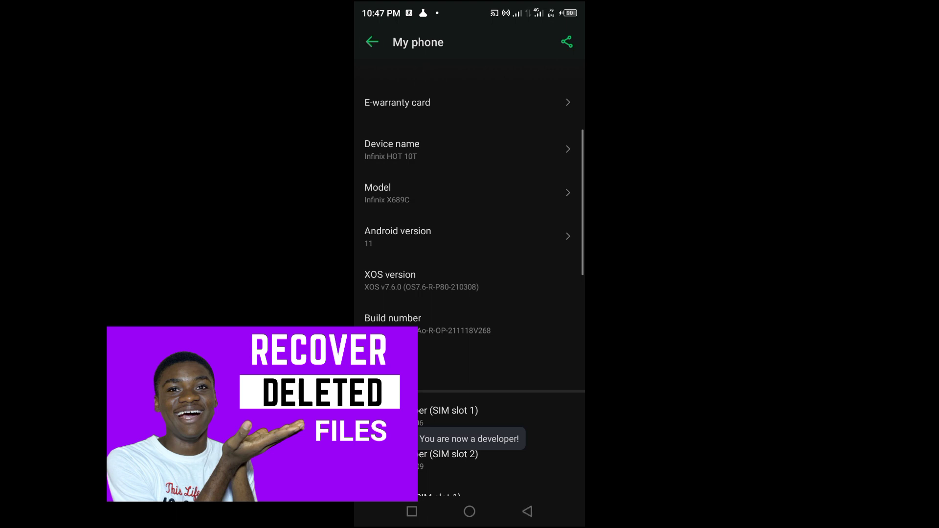
pyautogui.click(371, 41)
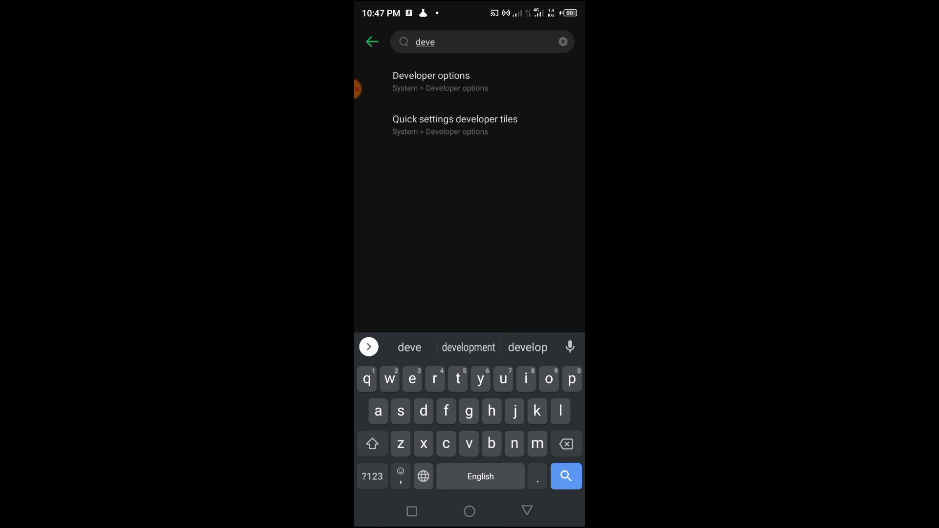
# Open Developer options, switch on USB debugging, and allow it in the confirmation dialog.
pyautogui.click(358, 88)
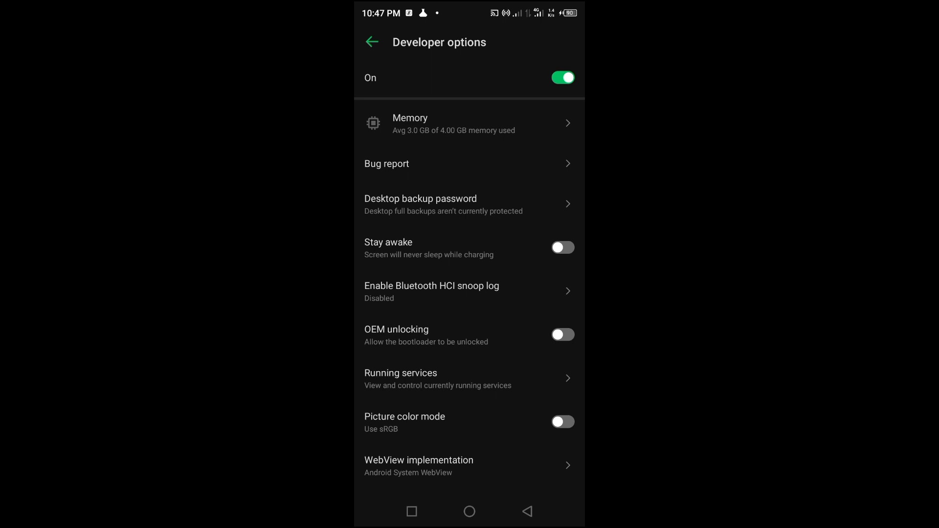
pyautogui.scroll(-10, 470, 291)
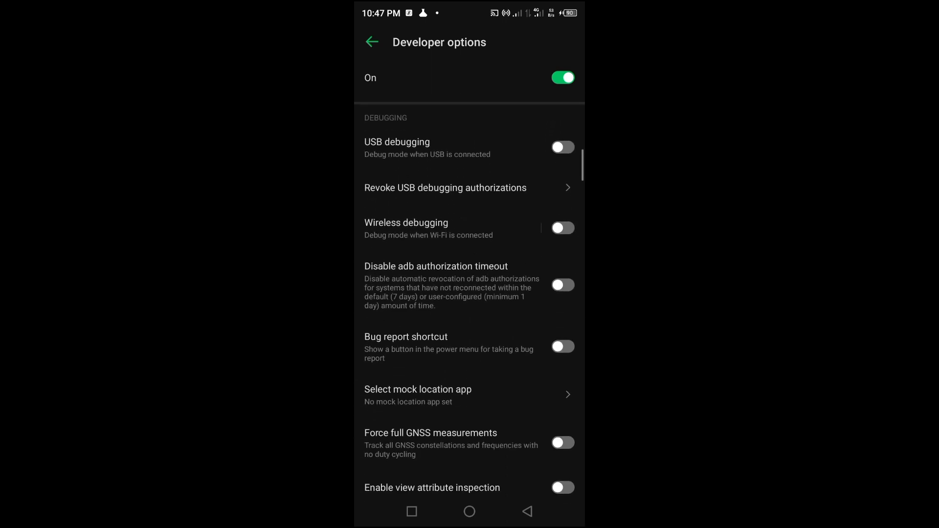
pyautogui.scroll(3, 470, 291)
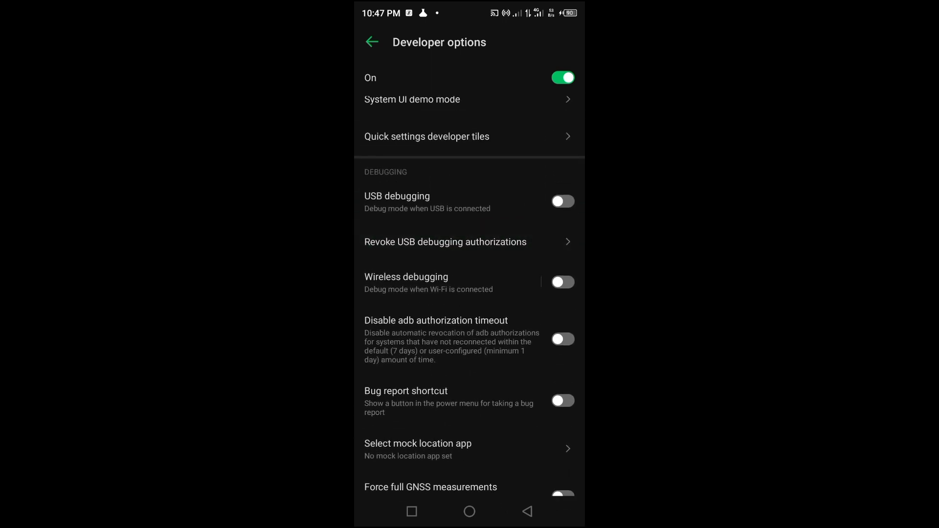
pyautogui.click(564, 201)
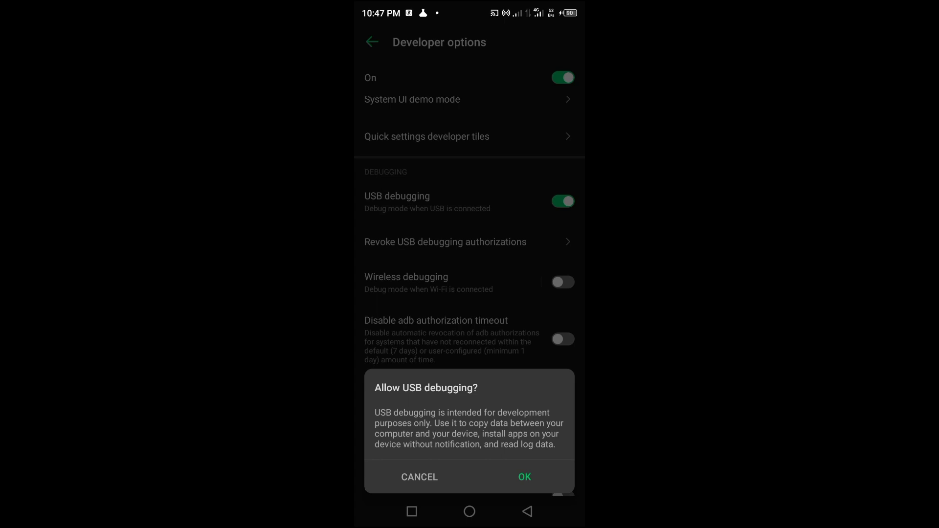
pyautogui.click(524, 477)
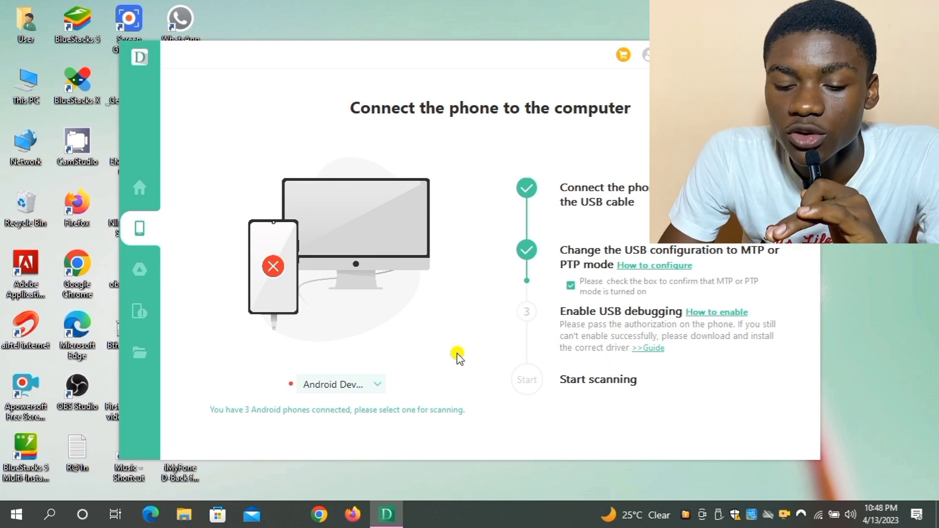
# Select the Infinix HOT phone from the connected-devices dropdown.
pyautogui.click(381, 389)
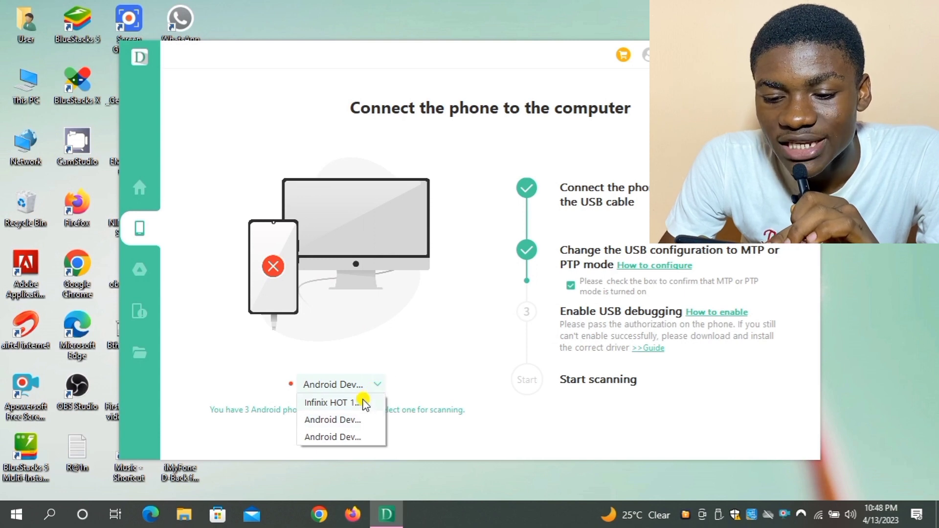
pyautogui.click(364, 403)
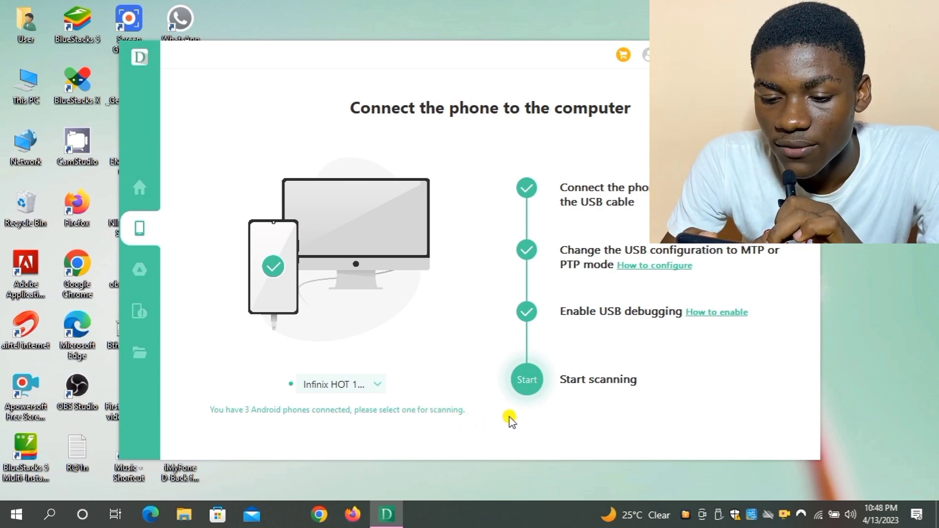
# Start a Quick Scan of the Infinix phone, finding 3533 photos and 92 videos.
pyautogui.click(526, 390)
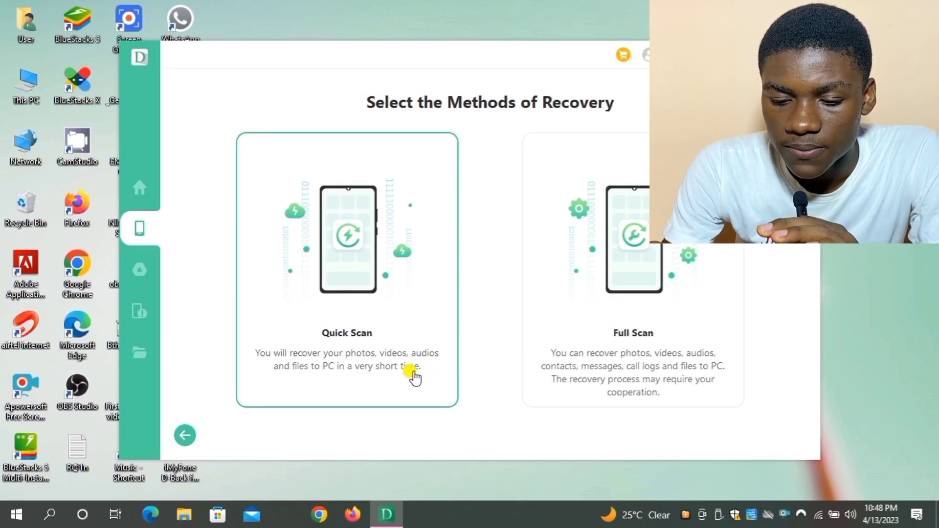
pyautogui.click(413, 377)
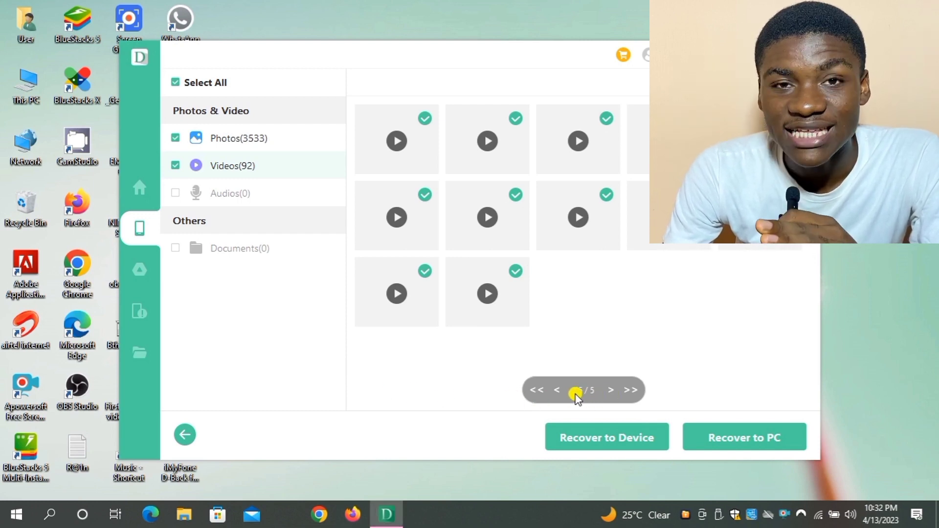
# Page back three pages through the recovered video results, then switch to the Photos category.
pyautogui.click(559, 392)
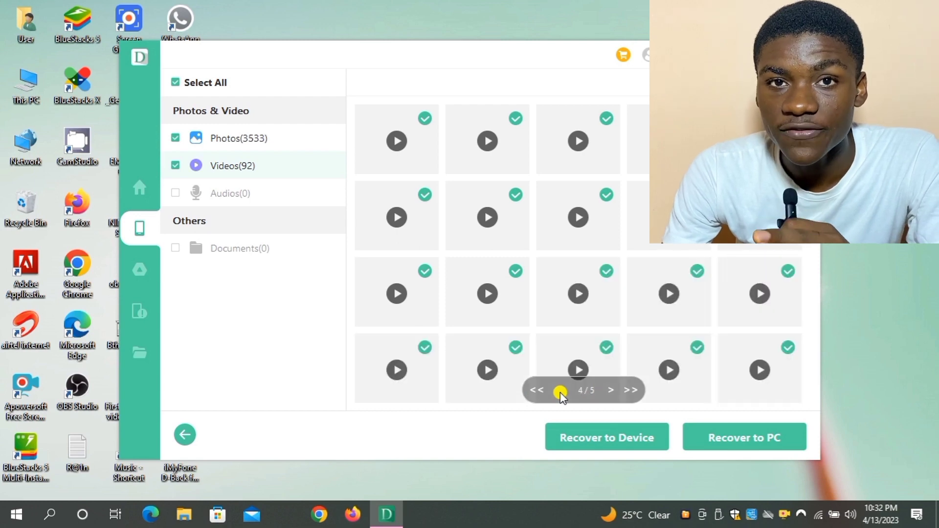
pyautogui.click(560, 392)
pyautogui.click(560, 391)
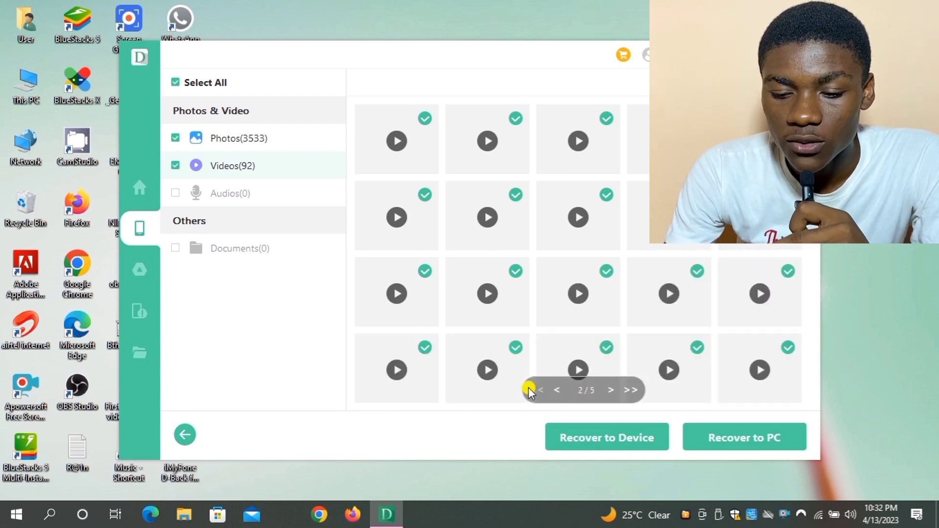
pyautogui.click(227, 139)
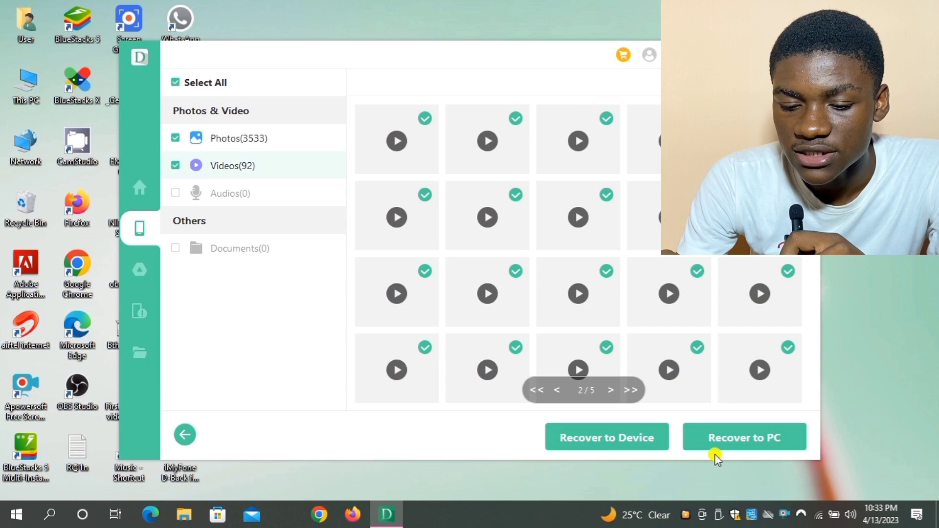
# Start Recover to PC for the selected files and browse the purchase plans from $29.95 to $89.95.
pyautogui.click(725, 448)
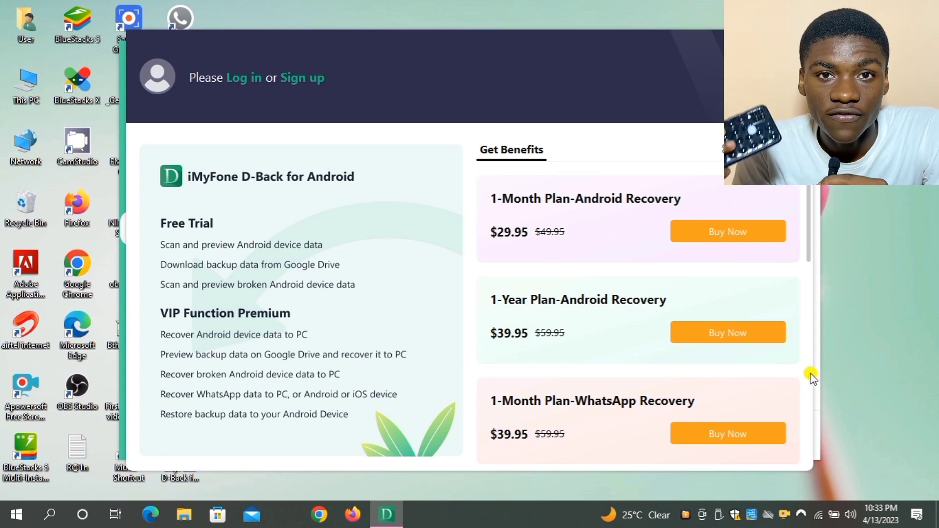
pyautogui.click(809, 333)
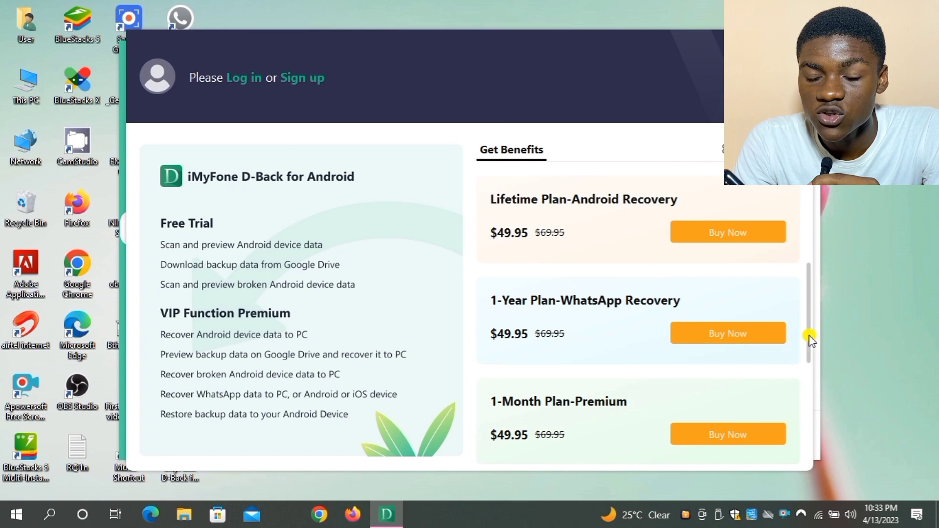
pyautogui.click(809, 377)
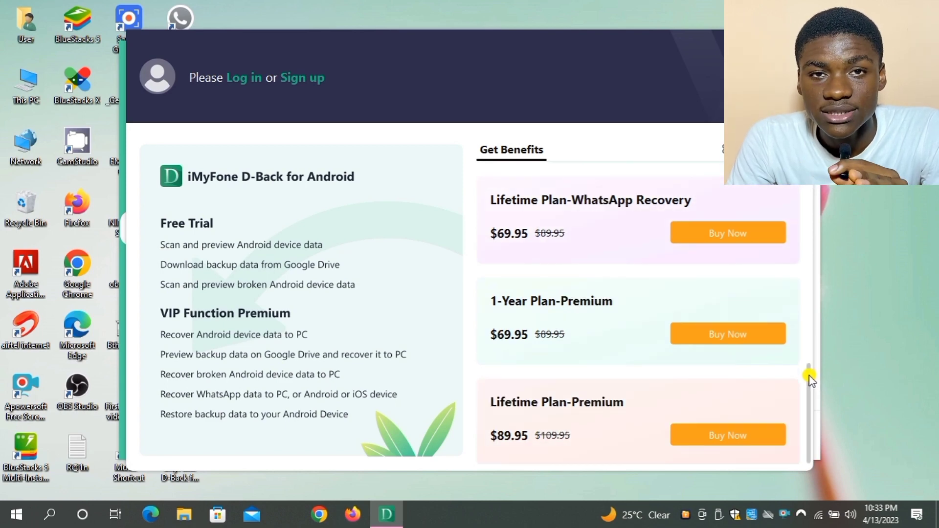
pyautogui.click(812, 192)
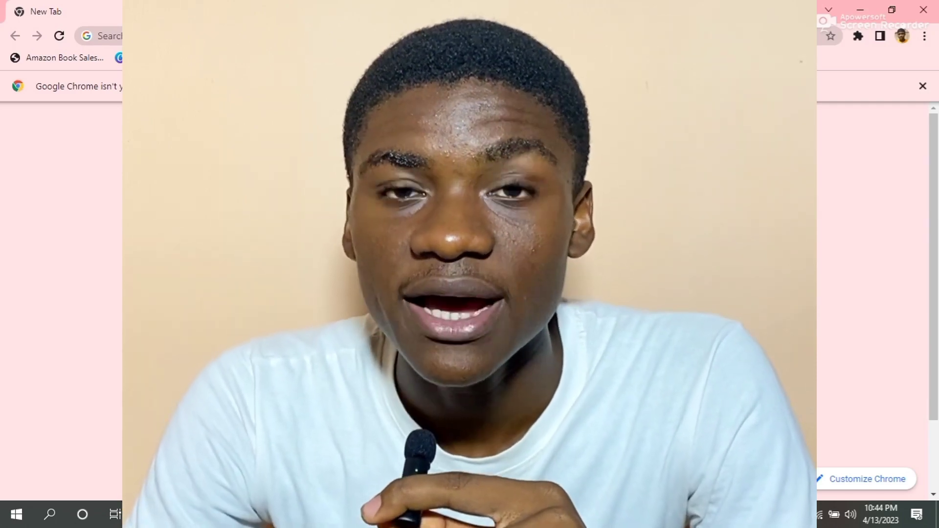
# Run a Google search in Chrome for 'imyfone d.back for android'.
pyautogui.write('googl')
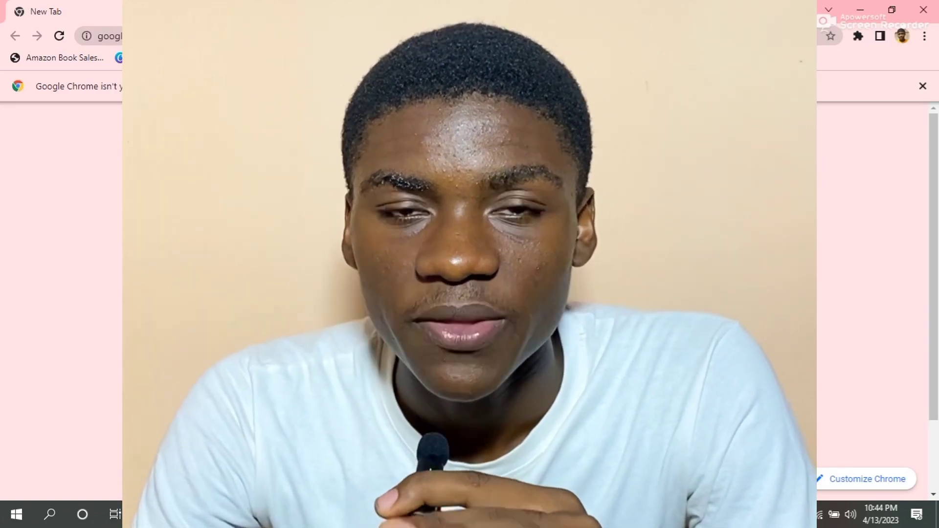
pyautogui.press('Return')
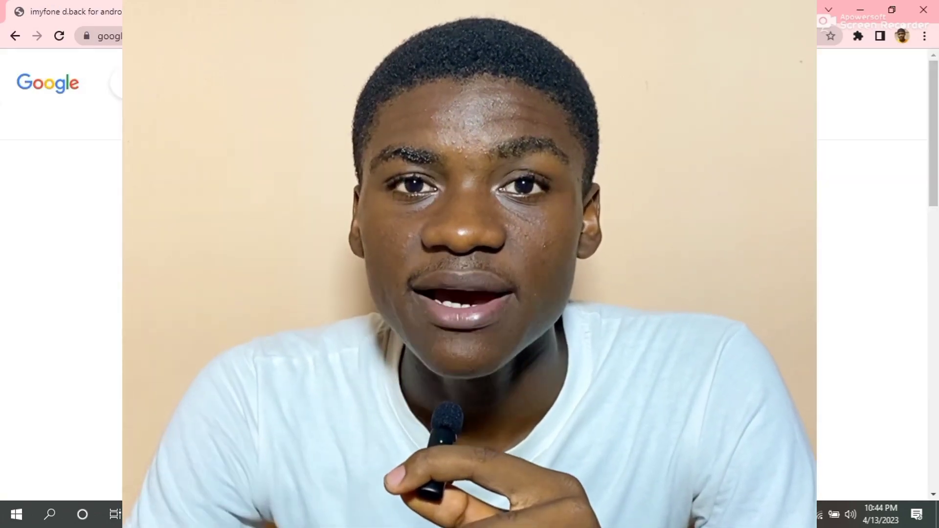